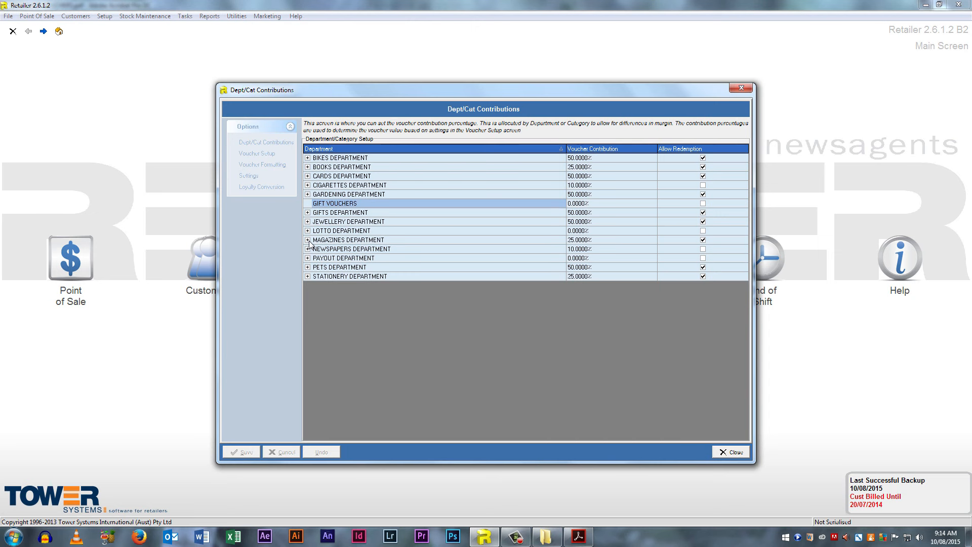
Expand the Stationery Department to view its category's voucher contribution and redemption setting, then collapse it.
click(308, 276)
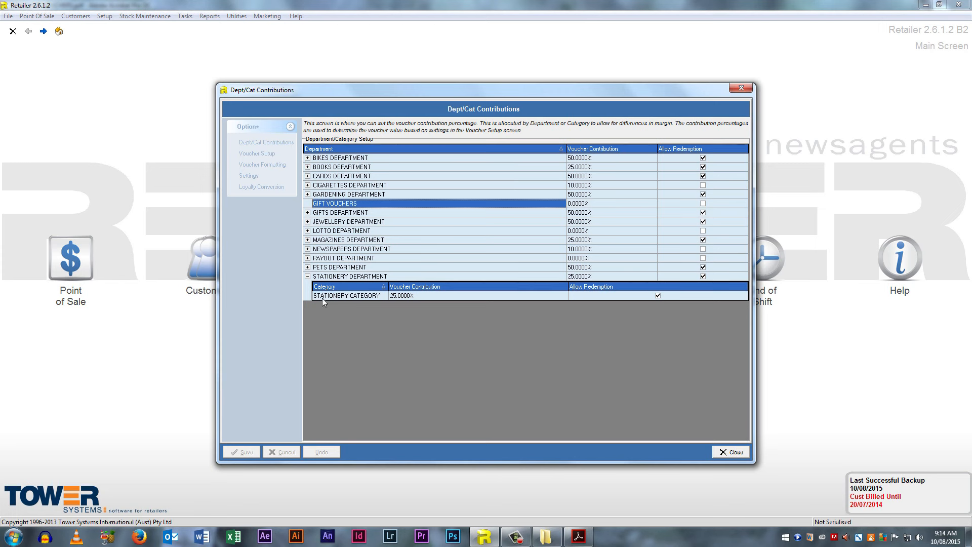
click(307, 277)
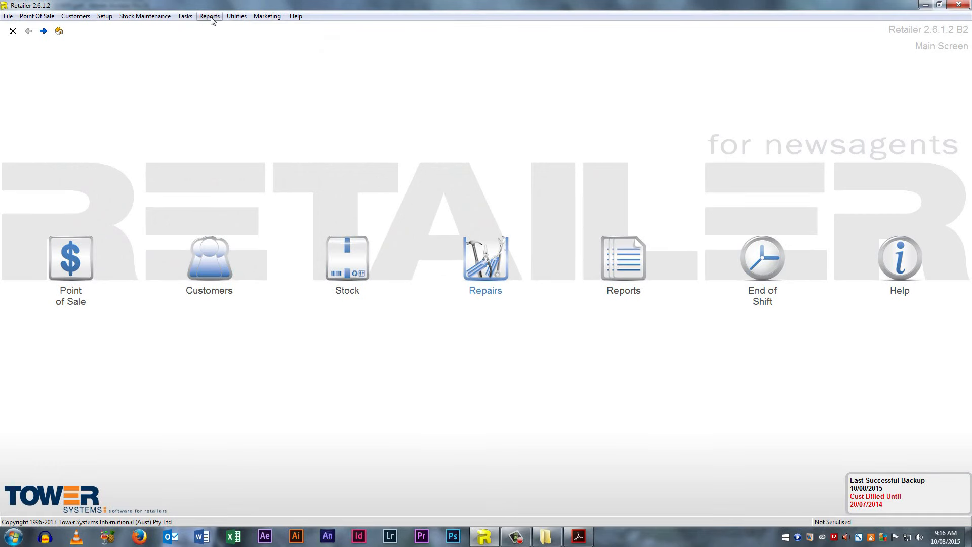
Preview the Sales Profitability Report for 03/08/2015 to 10/08/2015 covering all terminals, departments and categories.
click(210, 17)
mouse_move(302, 29)
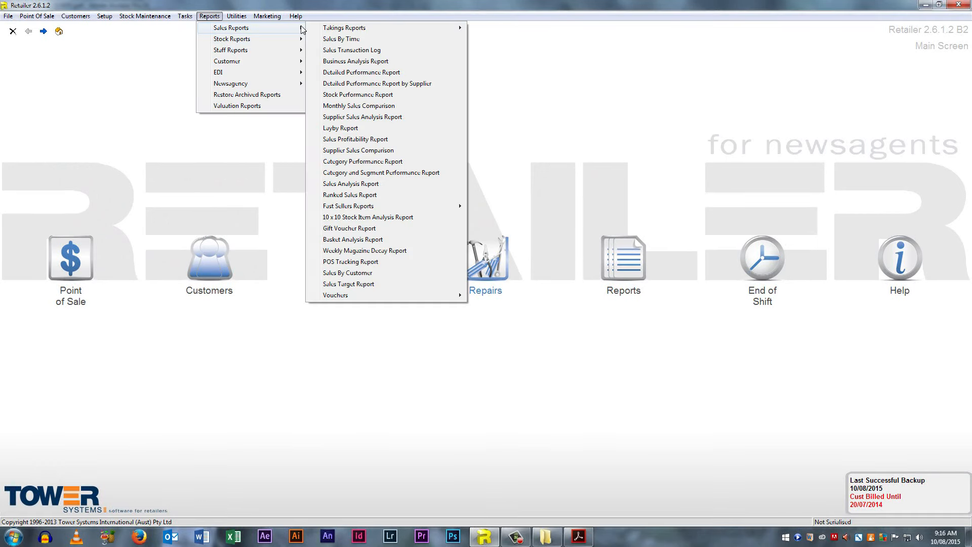
click(390, 144)
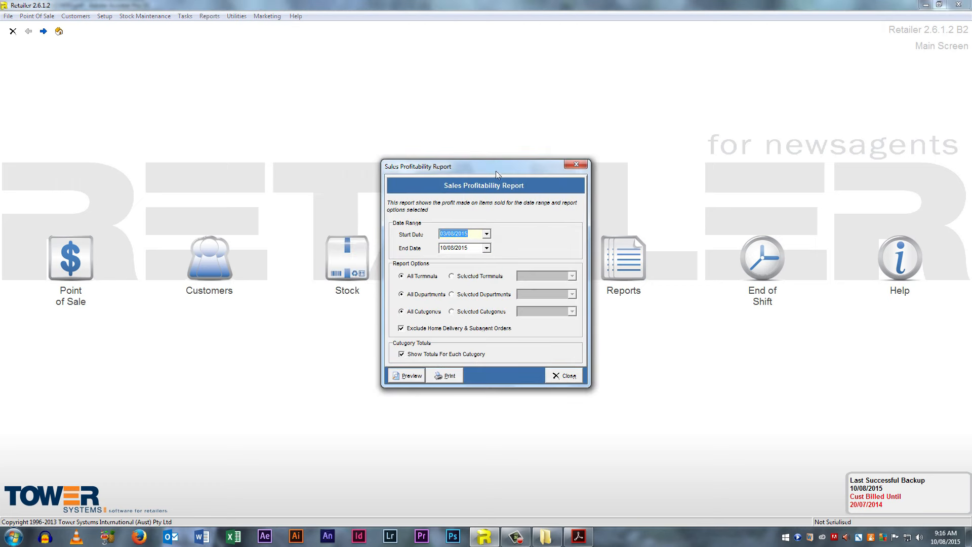
click(486, 235)
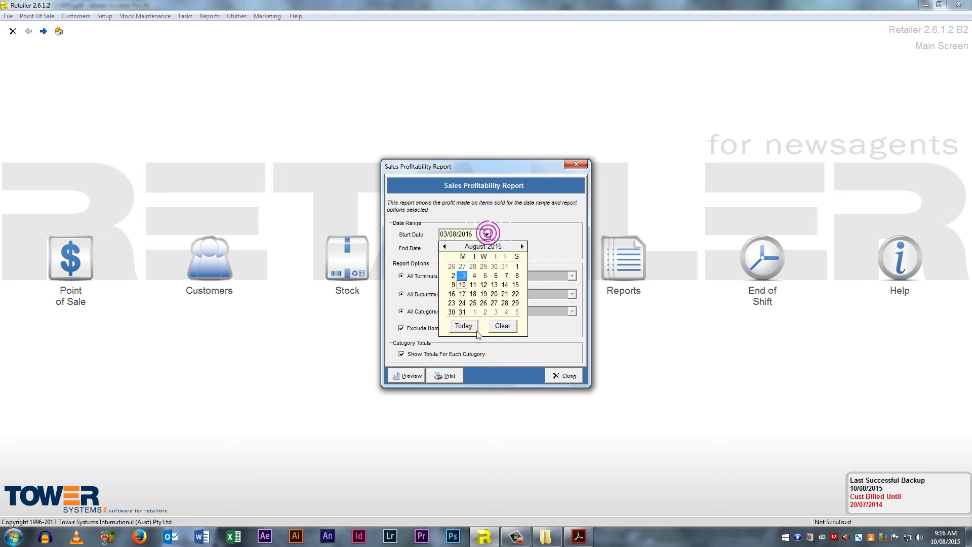
click(523, 225)
click(487, 248)
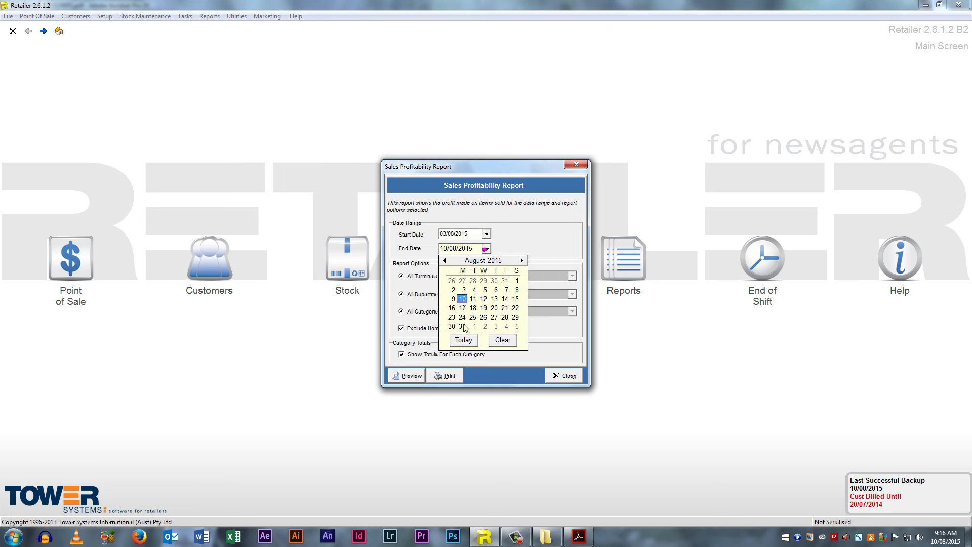
click(472, 332)
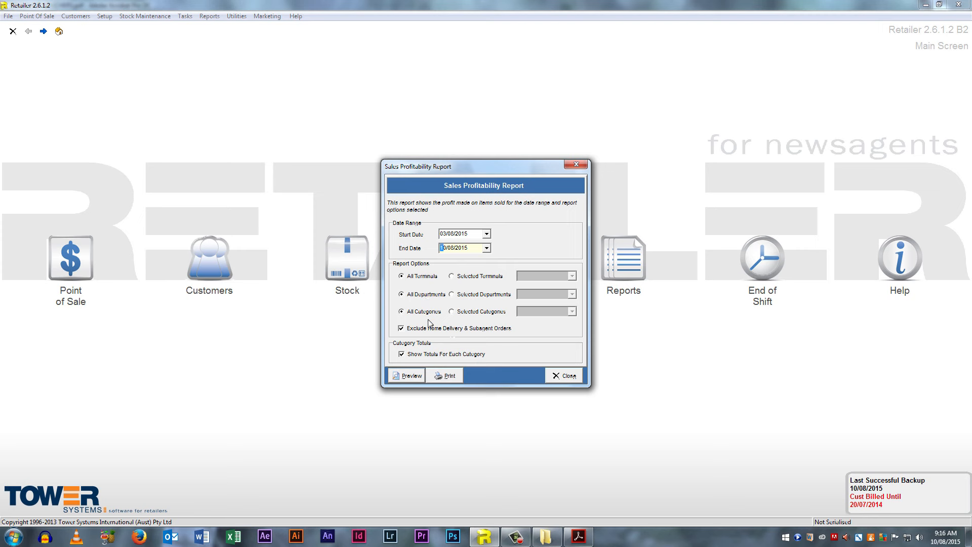
click(415, 376)
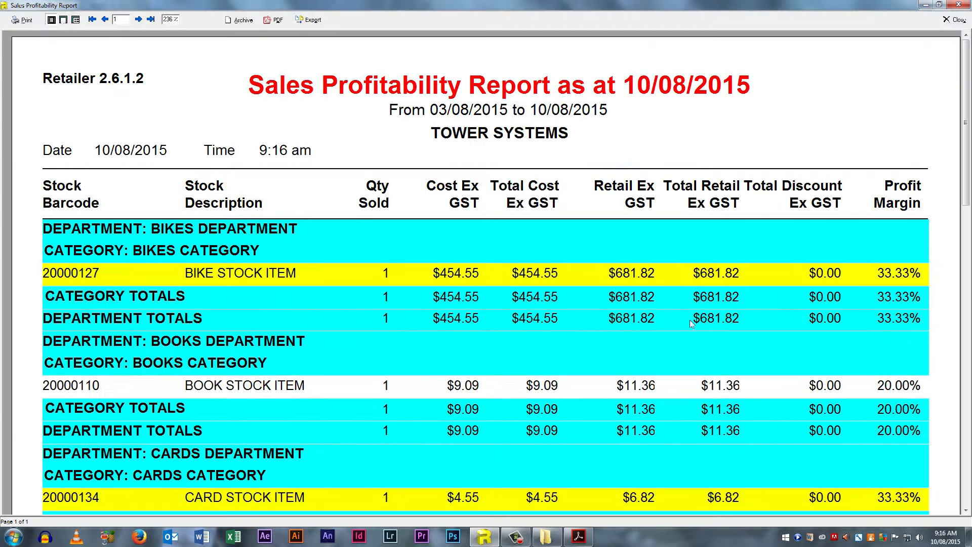
Review the profit margins of each department and the totals in the Sales Profitability Report.
drag(968, 145, 967, 211)
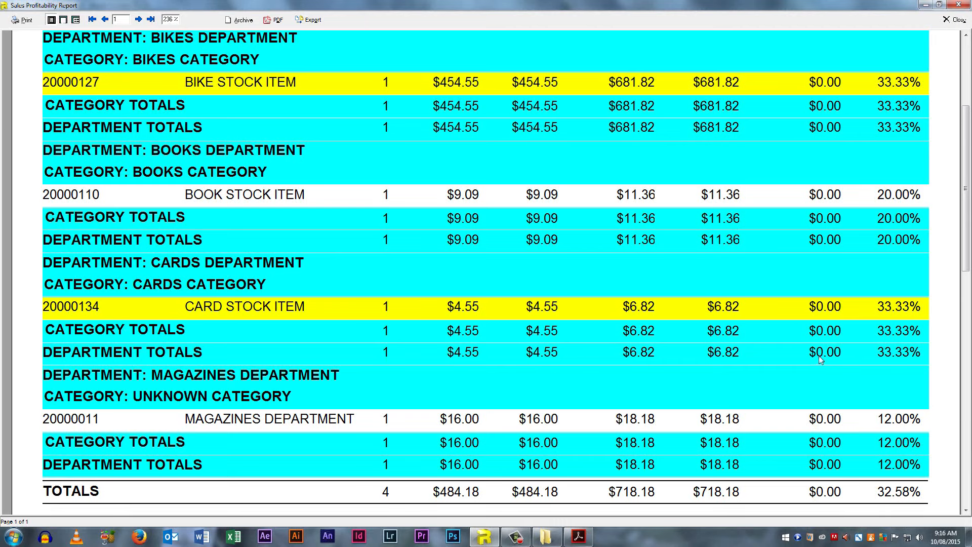
scroll(968, 268, up, 3)
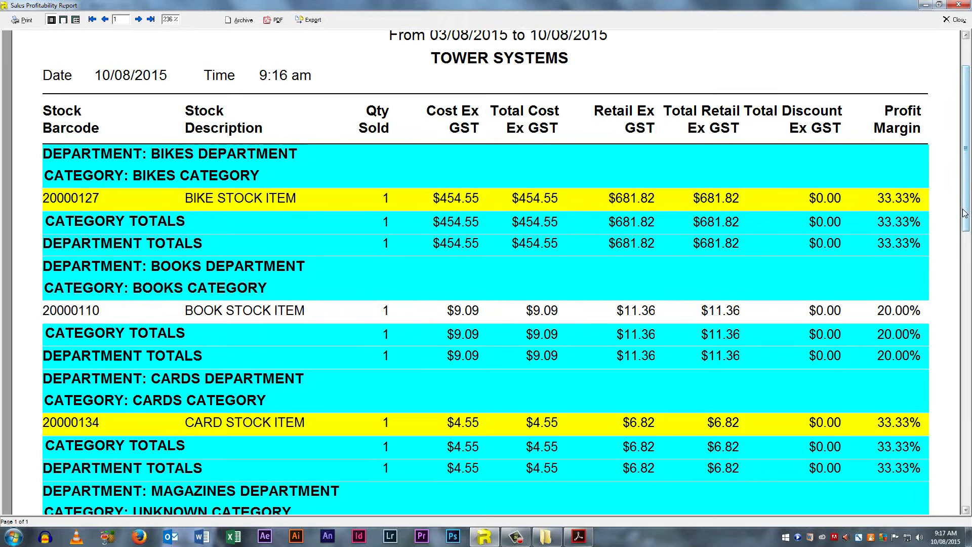
scroll(965, 212, down, 3)
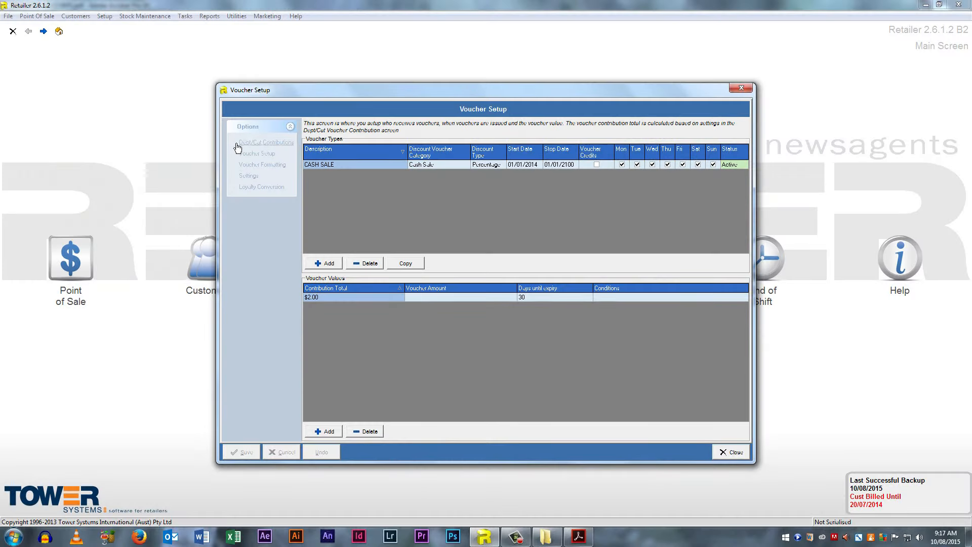
Go to Voucher Setup and add a new voucher type with the description VIP.
click(266, 154)
click(480, 216)
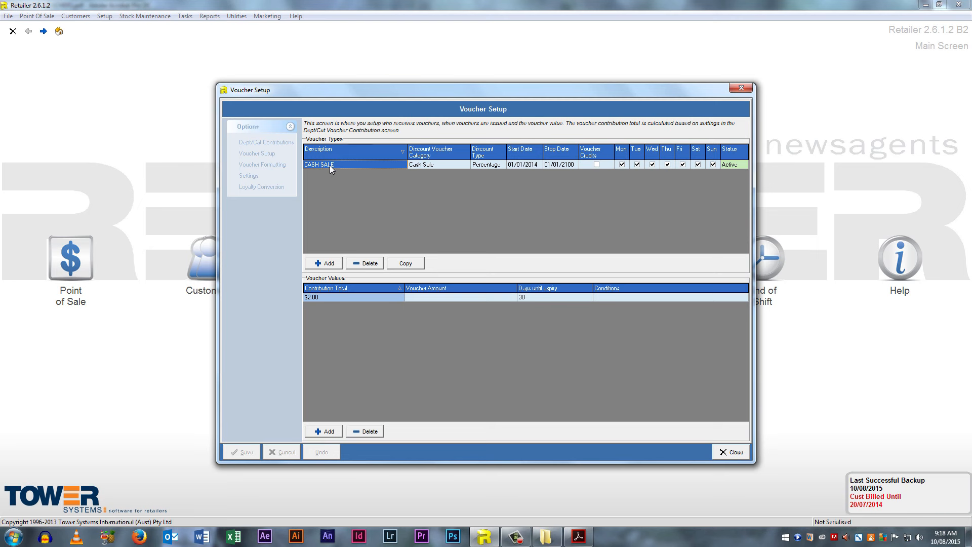
click(329, 265)
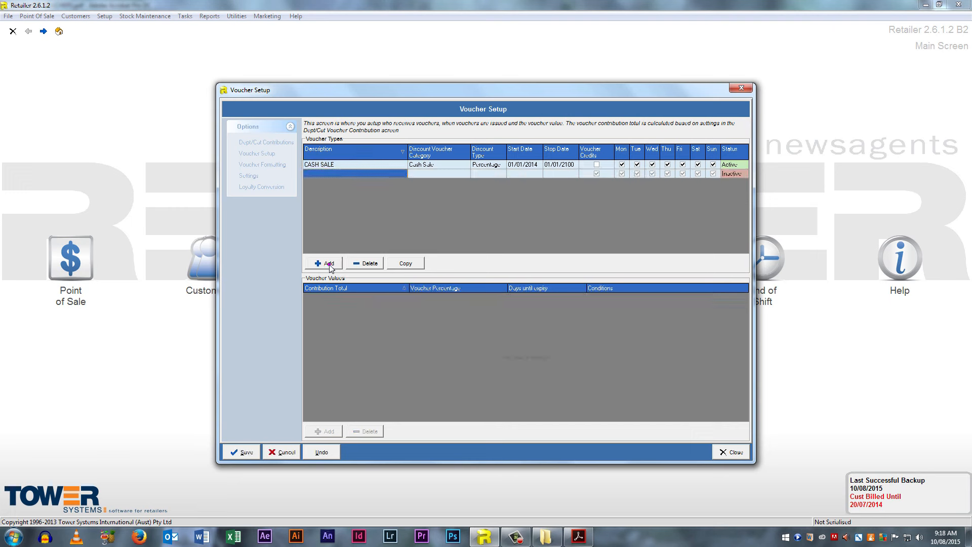
click(335, 170)
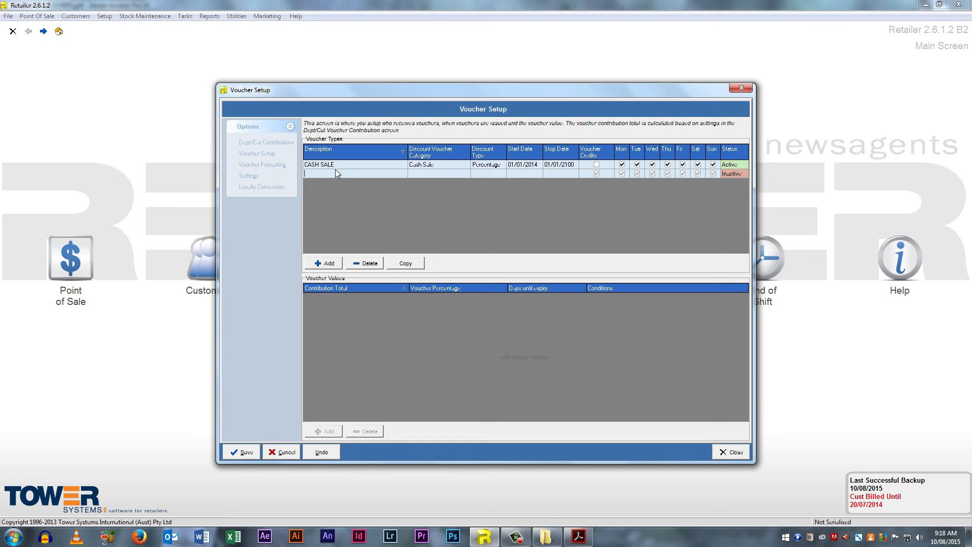
text(VIP)
Check which discount voucher categories are available for the VIP voucher type.
click(440, 173)
click(465, 175)
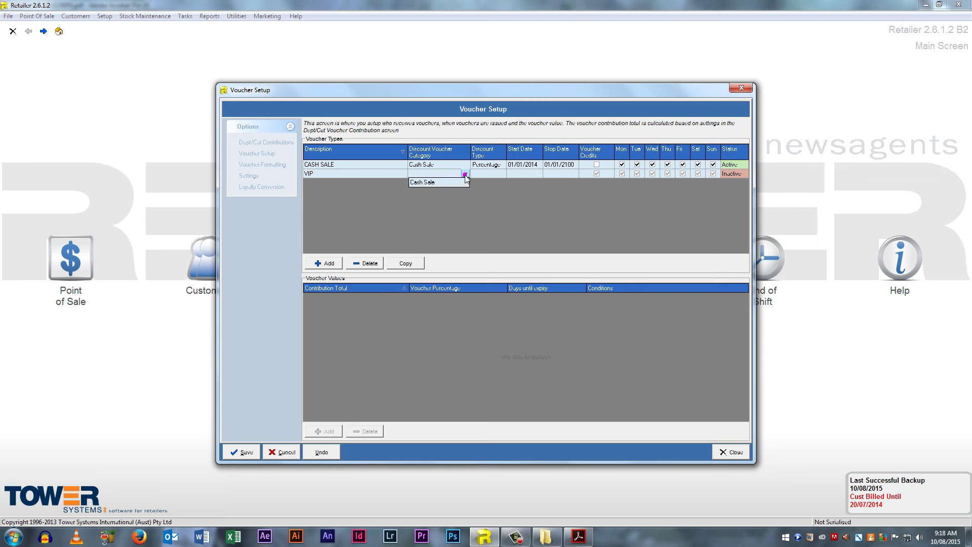
click(465, 174)
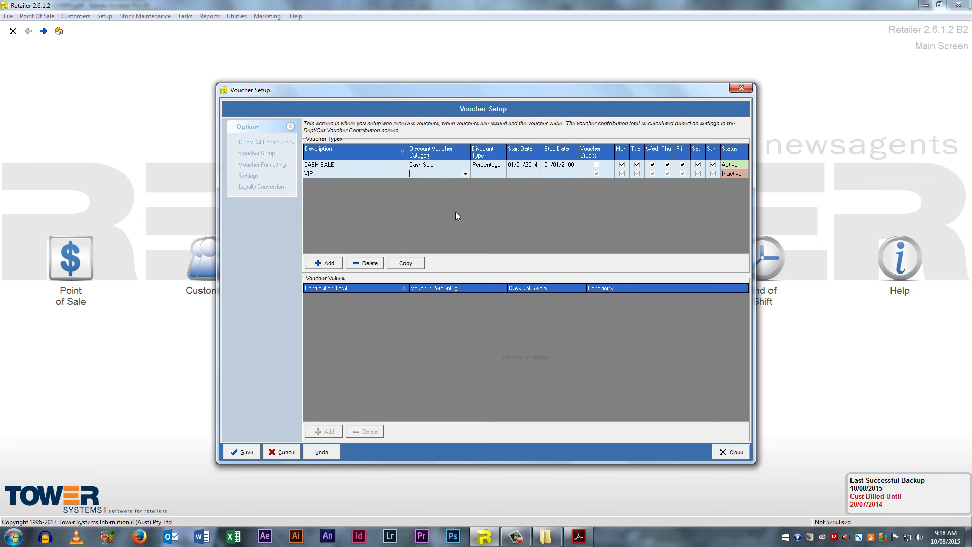
click(465, 174)
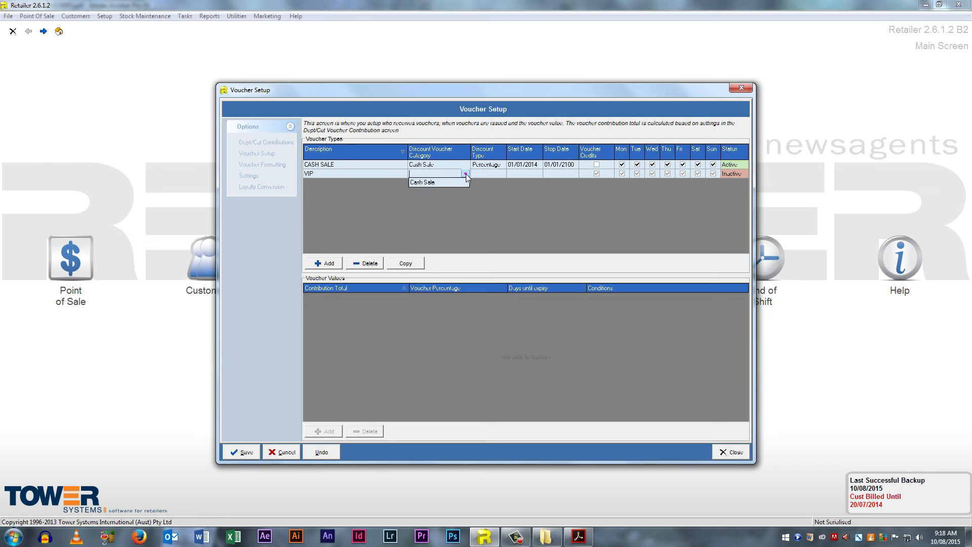
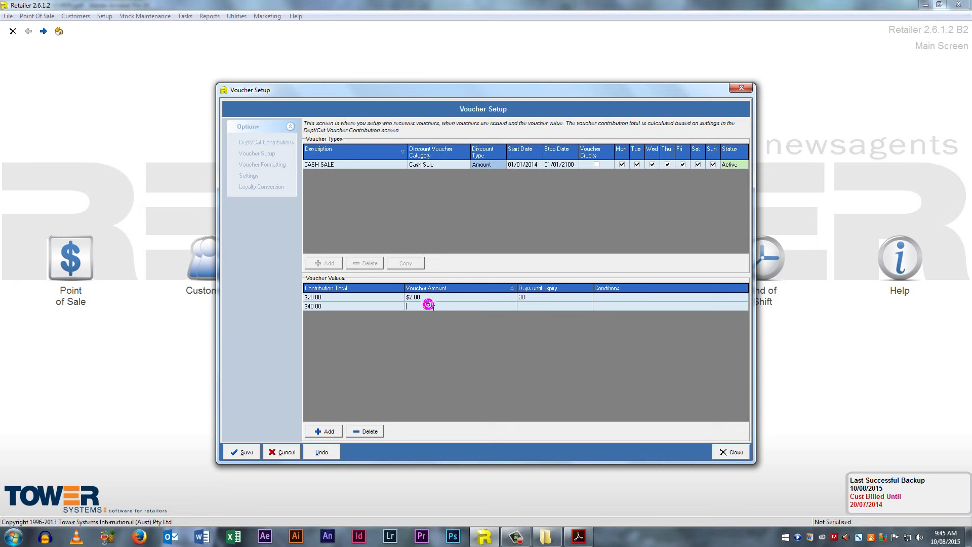
Complete the $40.00 contribution row with a $4.00 voucher amount and 30 days until expiry, then save and close Voucher Setup.
click(535, 307)
click(541, 307)
text(30)
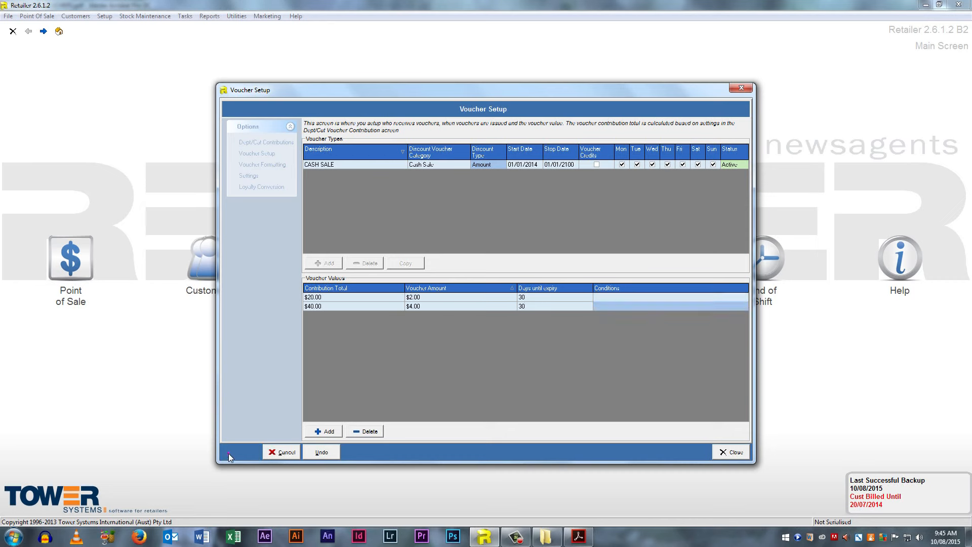
click(229, 454)
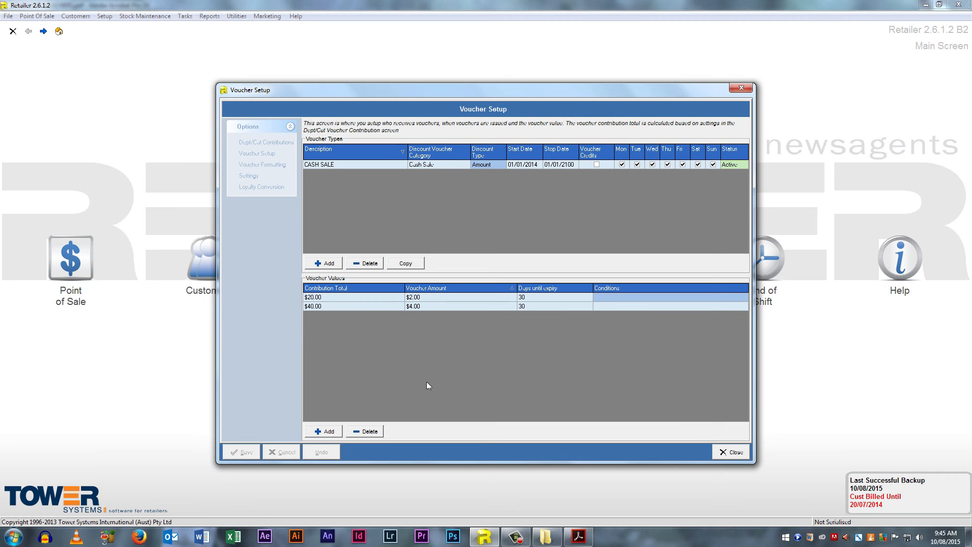
click(731, 453)
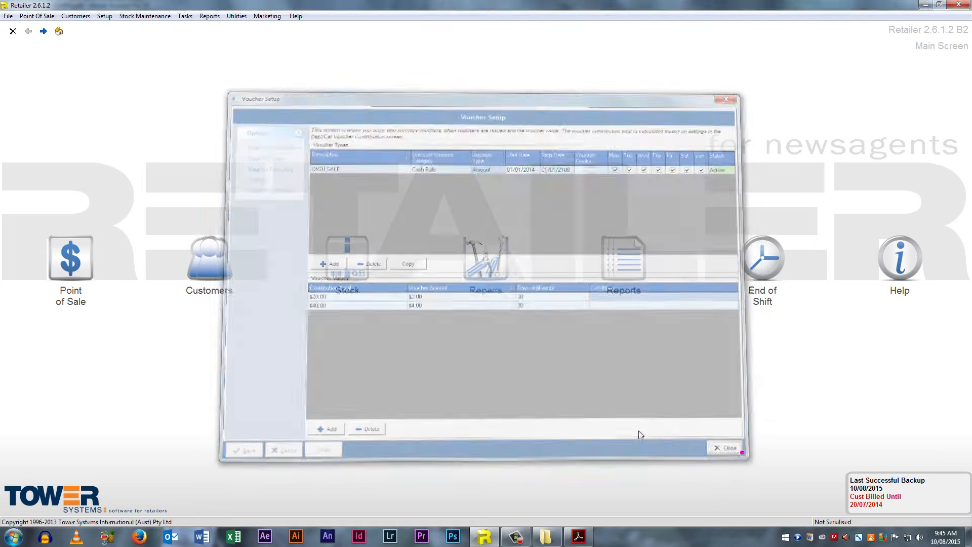
Open Point of Sale, complete a $20.00 Gifts sale paid in cash, and close the receipt preview.
click(71, 261)
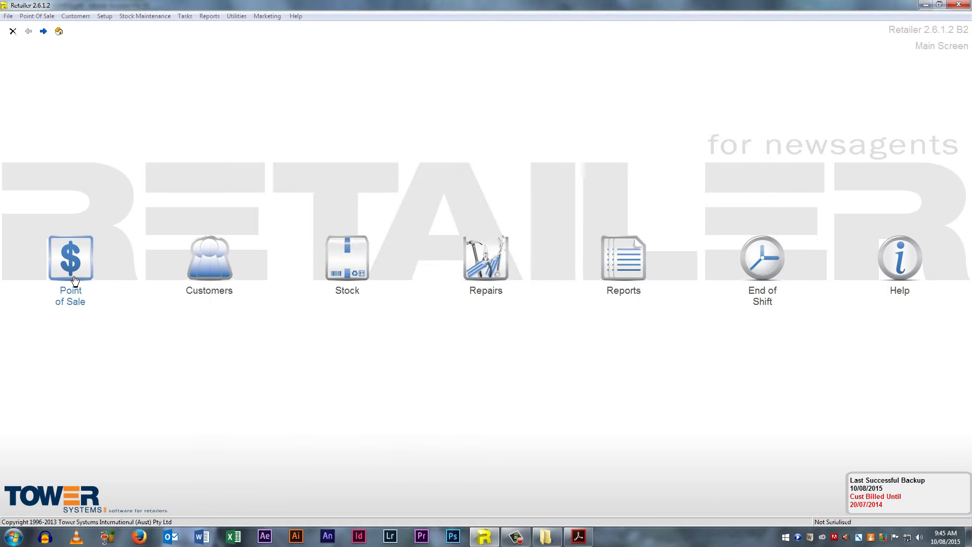
text(20)
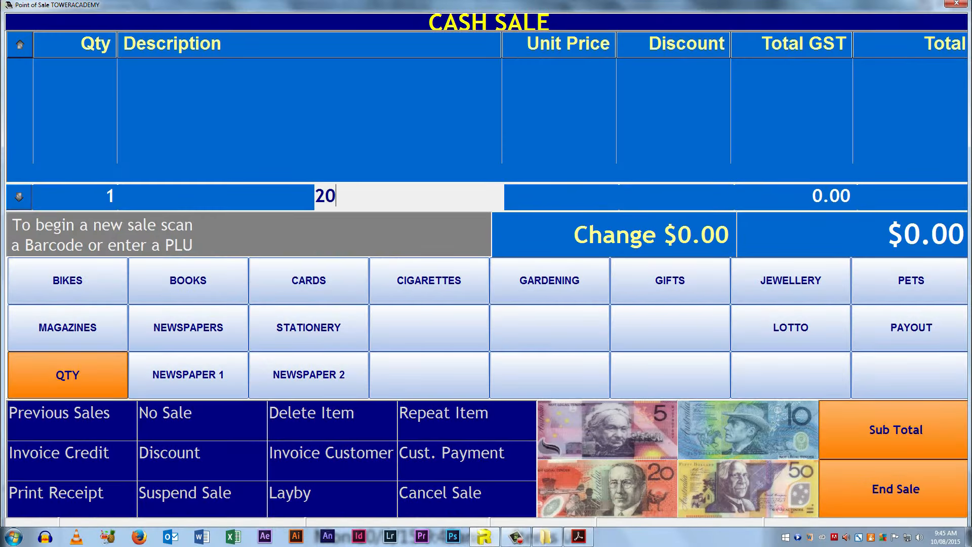
text(.00)
click(689, 300)
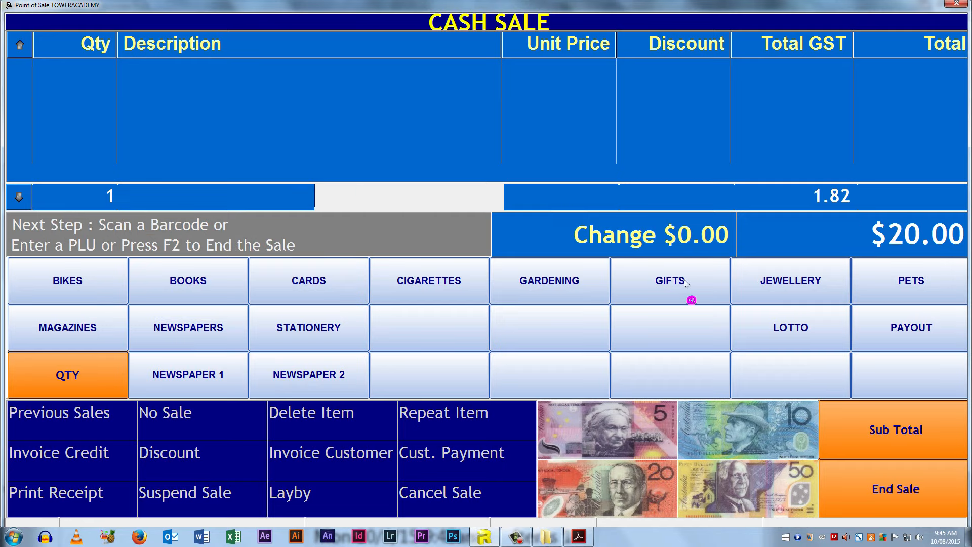
click(910, 491)
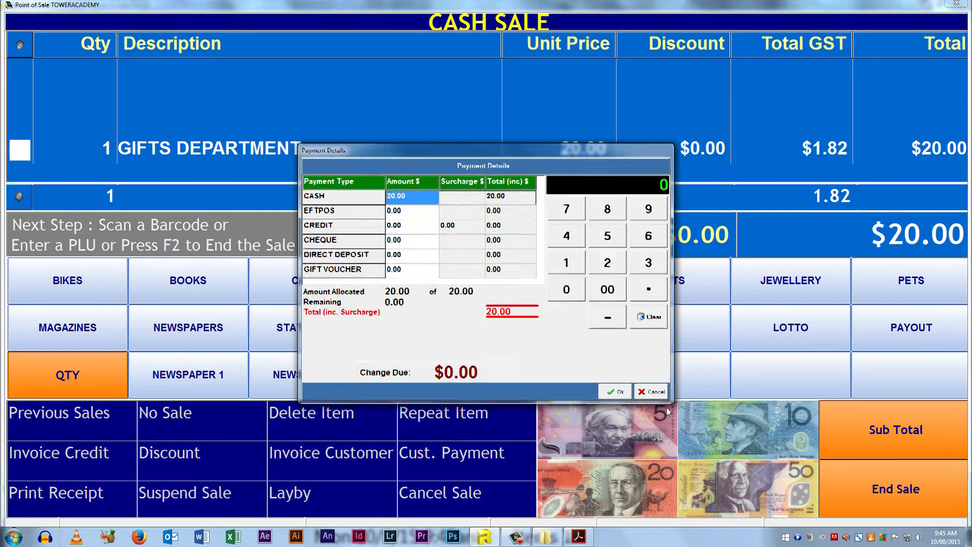
click(602, 393)
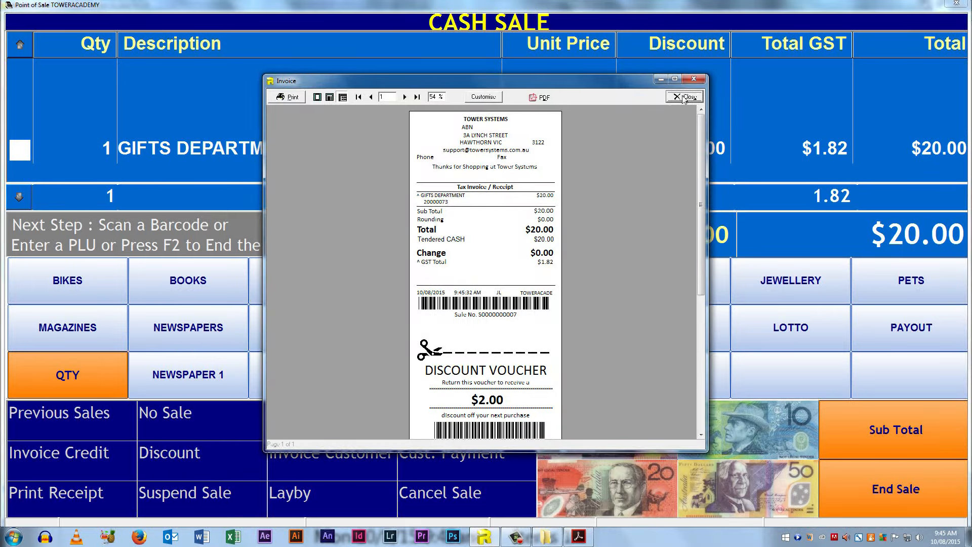
click(684, 97)
Complete a $40.00 Gifts sale paid in cash and close its receipt preview.
text(4000)
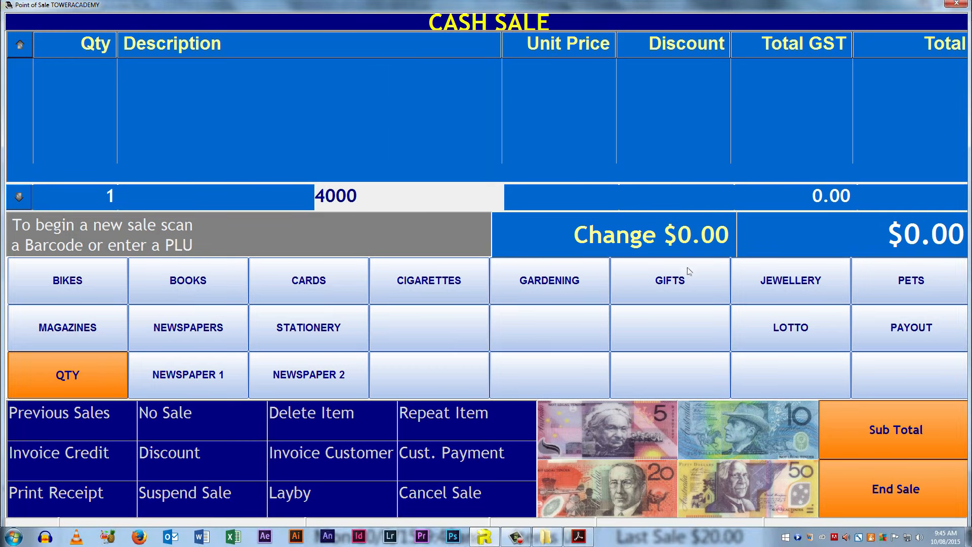
click(679, 293)
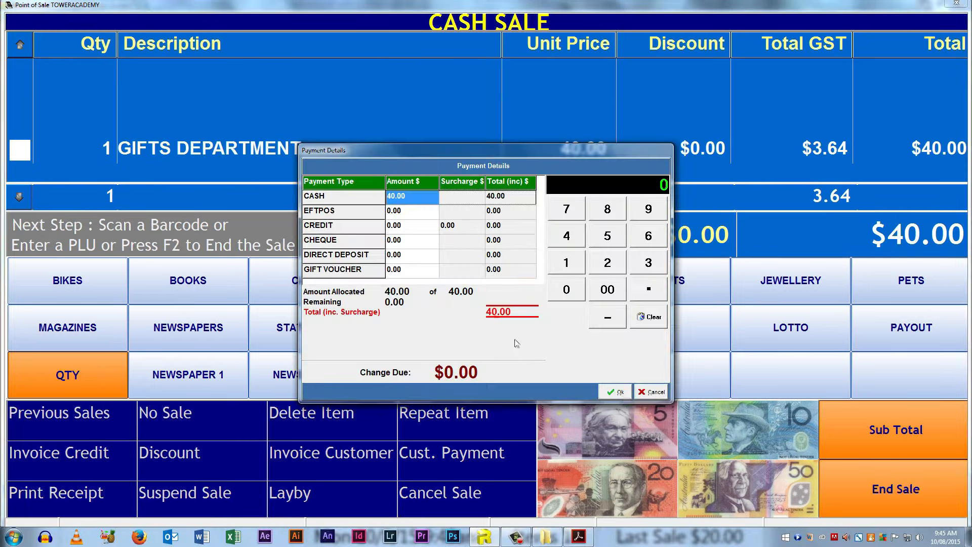
click(620, 394)
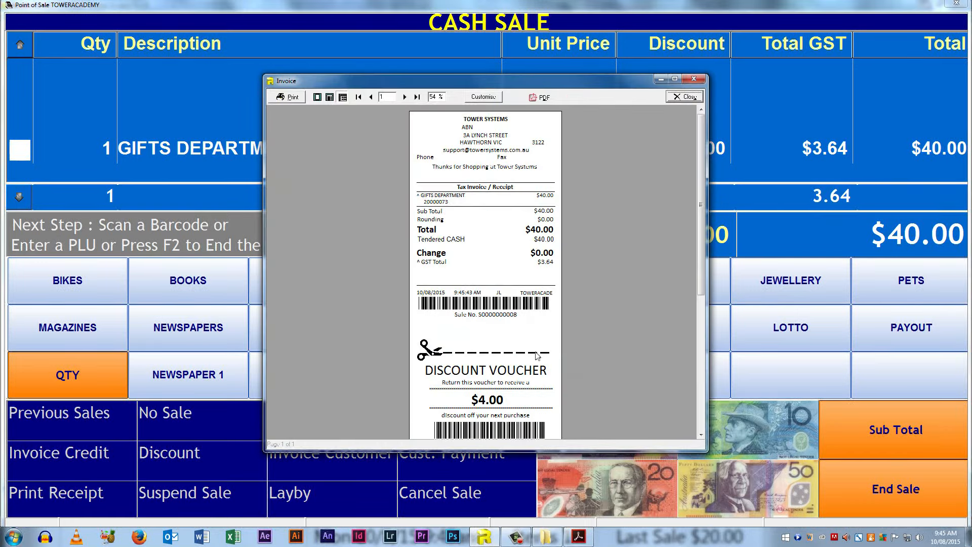
click(684, 97)
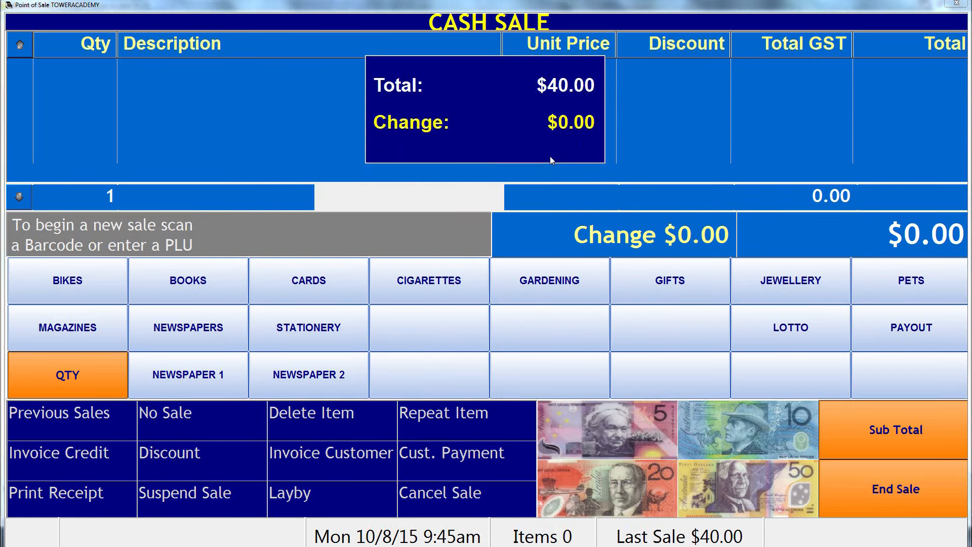
Ring up an $80.00 Gifts sale and finalise it with the full amount paid in cash.
text(8000)
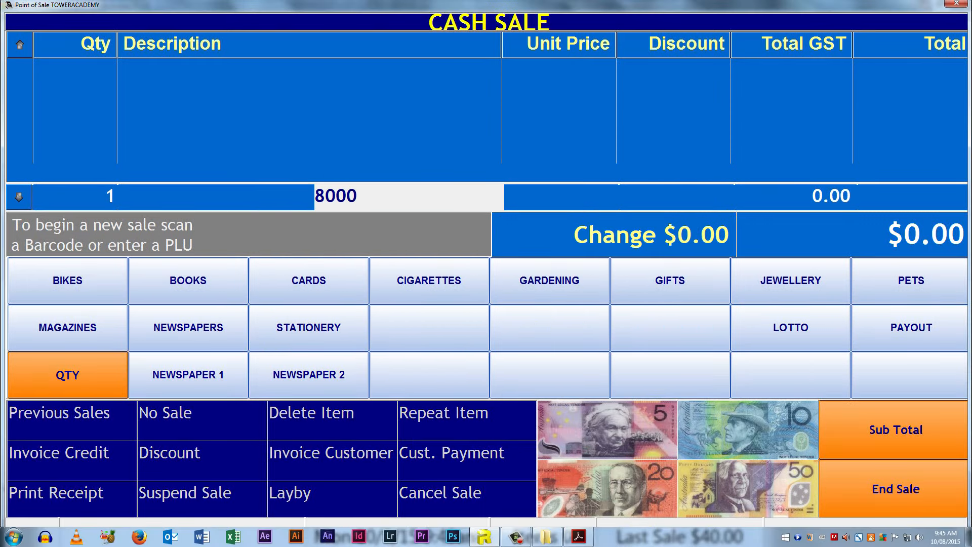
click(698, 286)
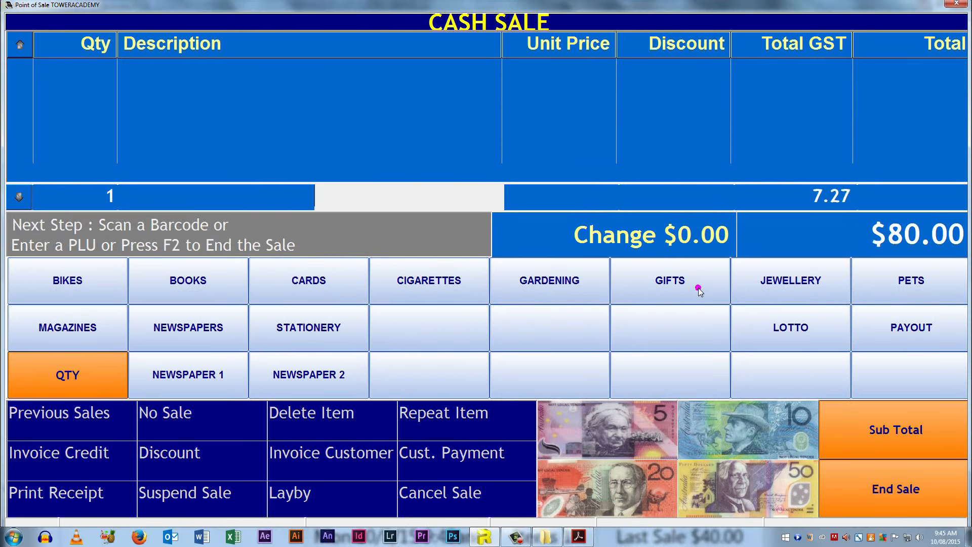
click(889, 501)
click(618, 392)
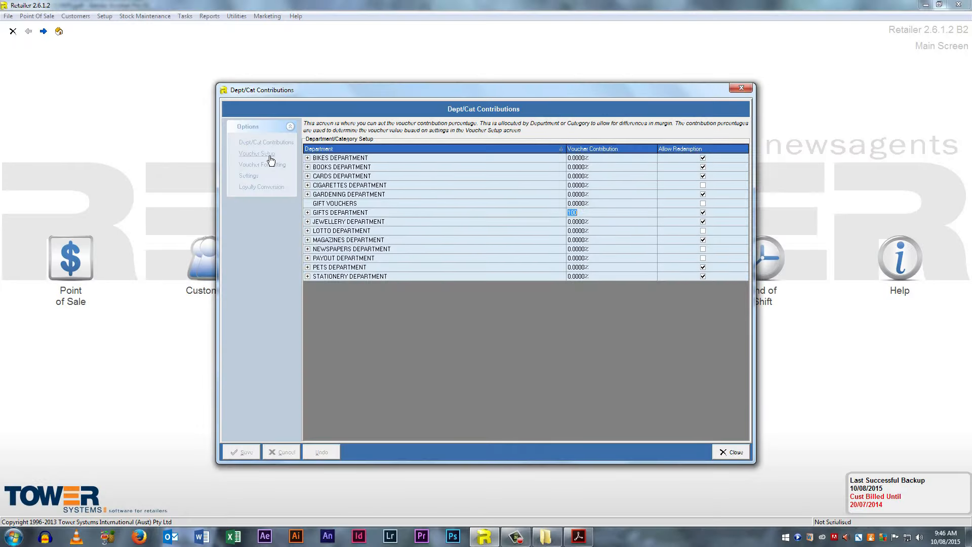
Return to Voucher Setup and view the discount types available for the Cash Sale voucher, leaving the selection as is.
click(266, 155)
click(489, 165)
click(501, 165)
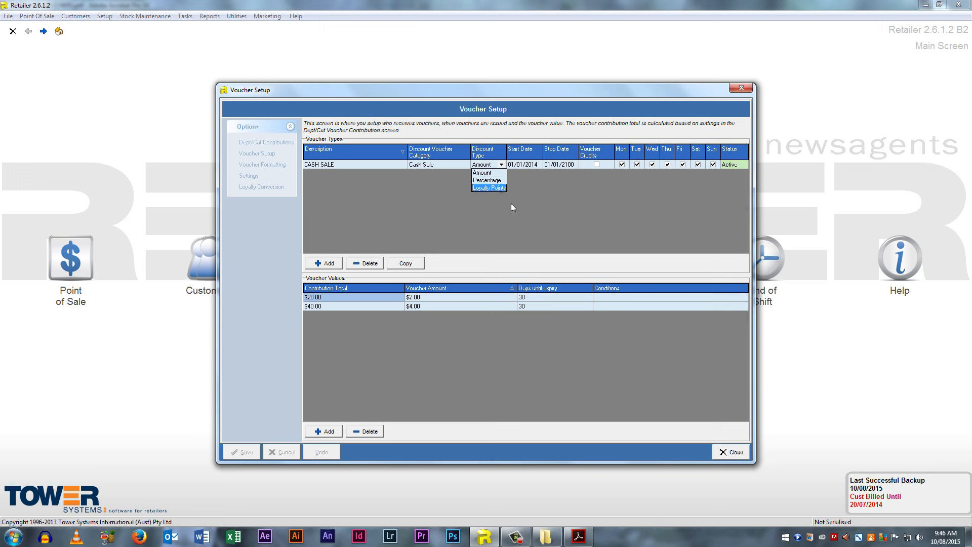
click(539, 195)
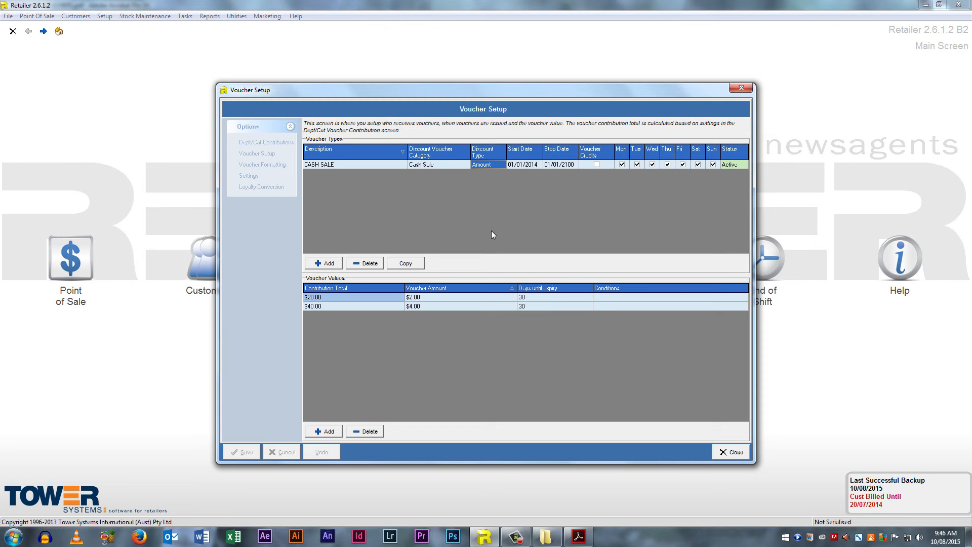
click(265, 142)
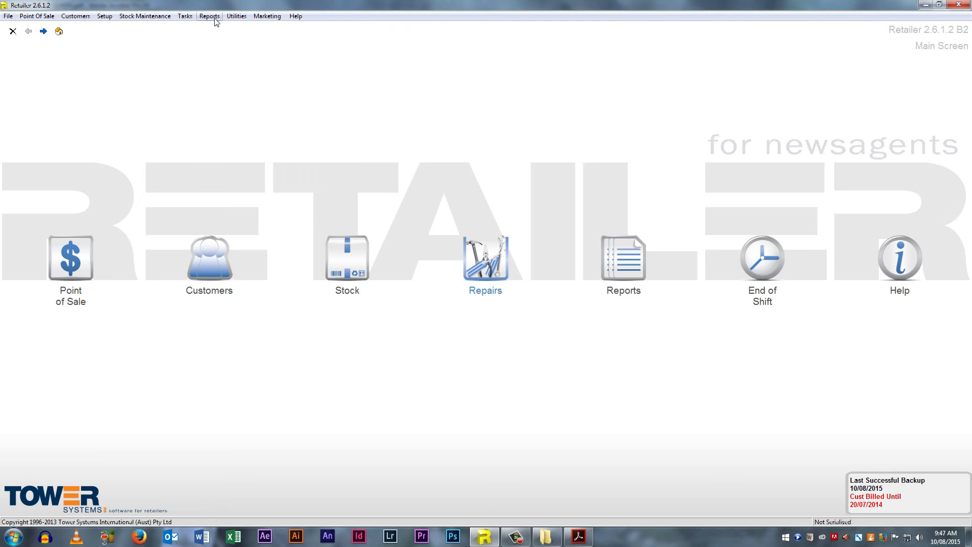
click(216, 17)
mouse_move(264, 33)
click(135, 92)
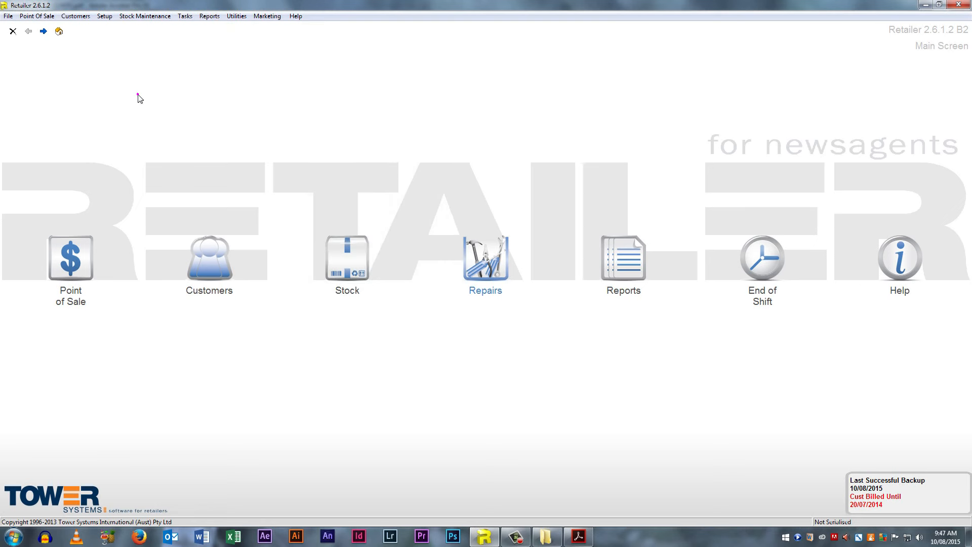
Preview the discount Voucher Report for selected current, redeemed and expired vouchers, keeping the date range and the issue-date restriction.
click(215, 17)
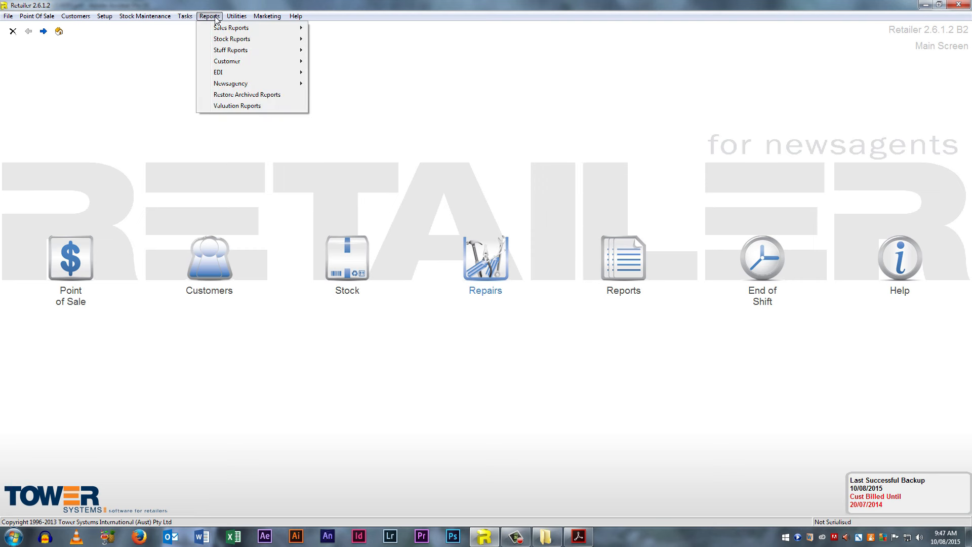
mouse_move(228, 29)
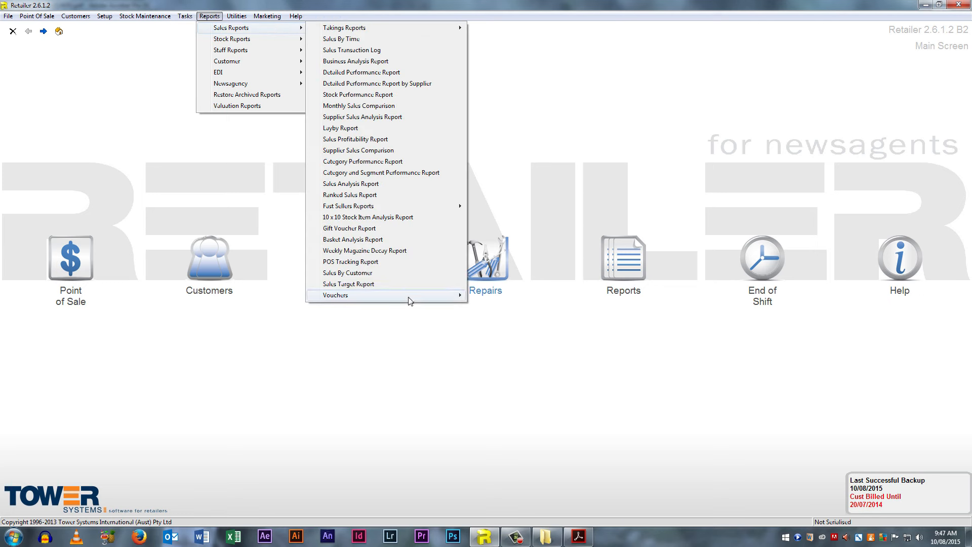
mouse_move(457, 298)
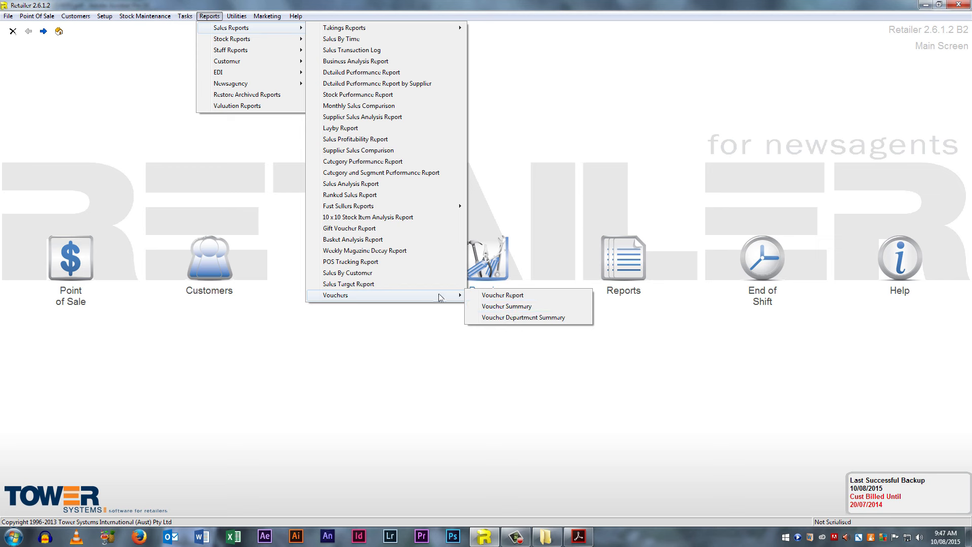
click(563, 294)
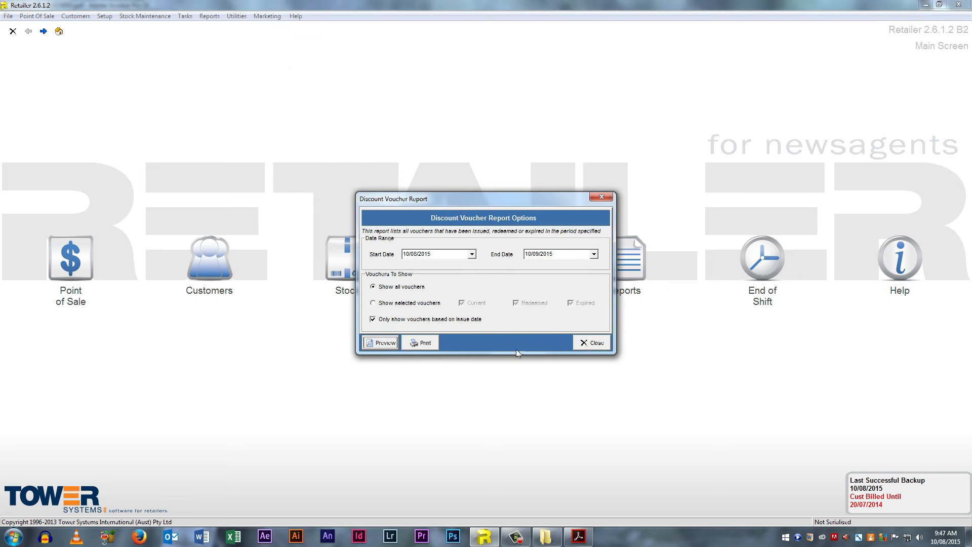
click(471, 254)
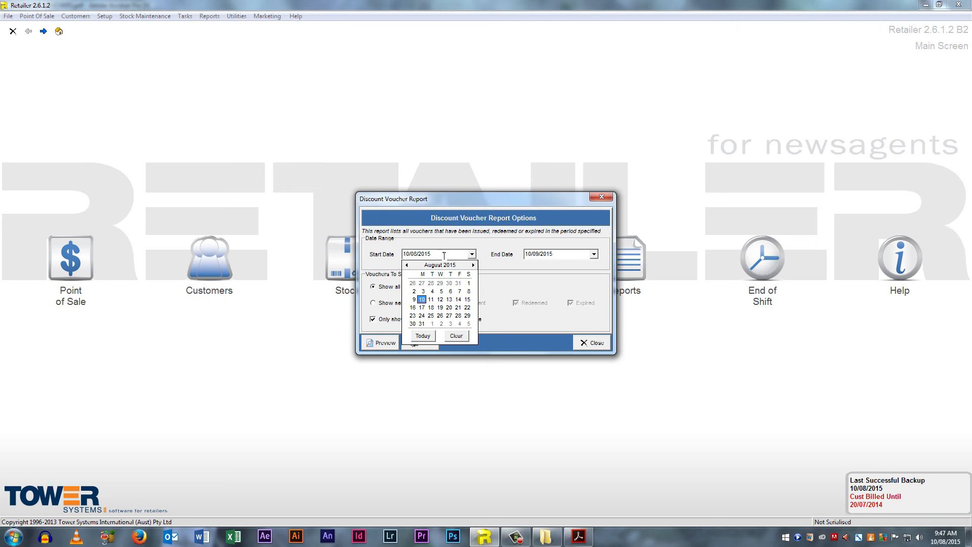
click(471, 254)
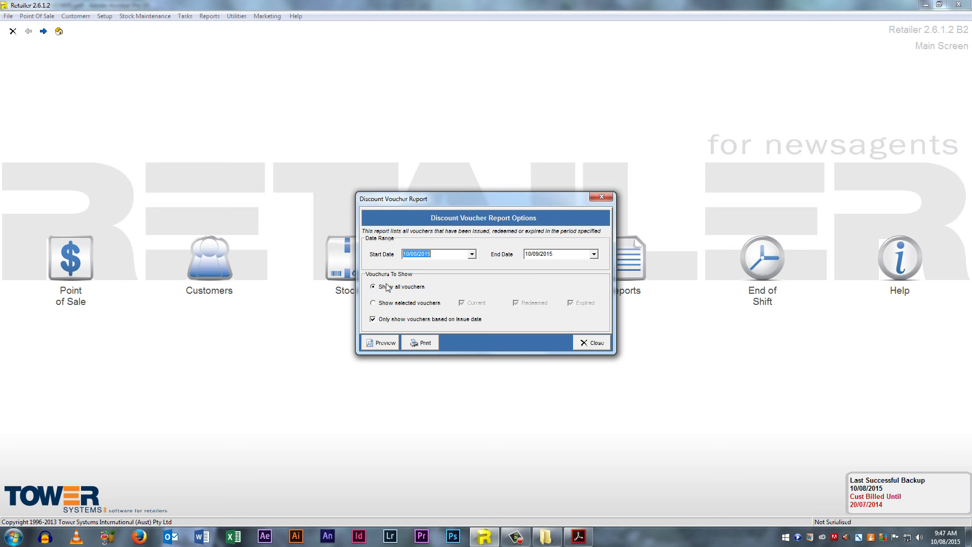
click(382, 304)
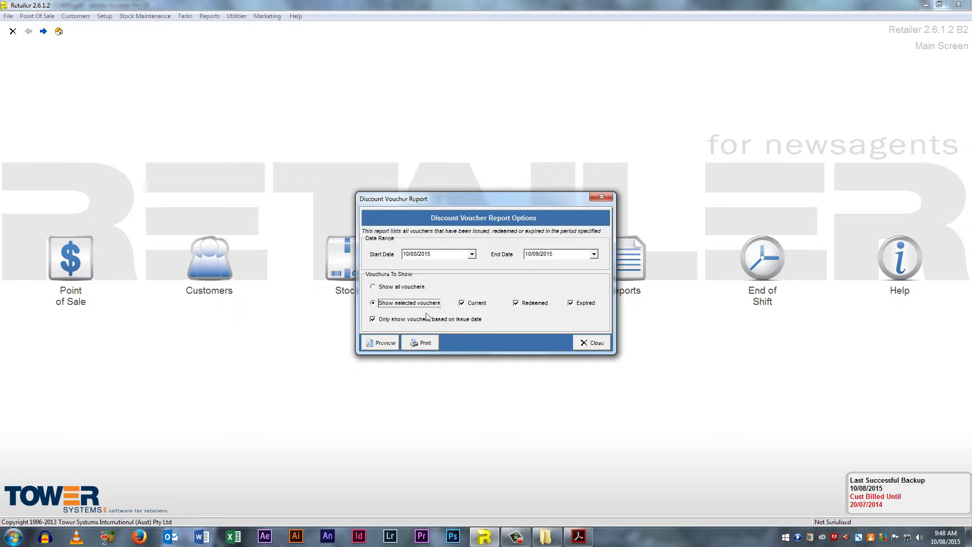
click(385, 344)
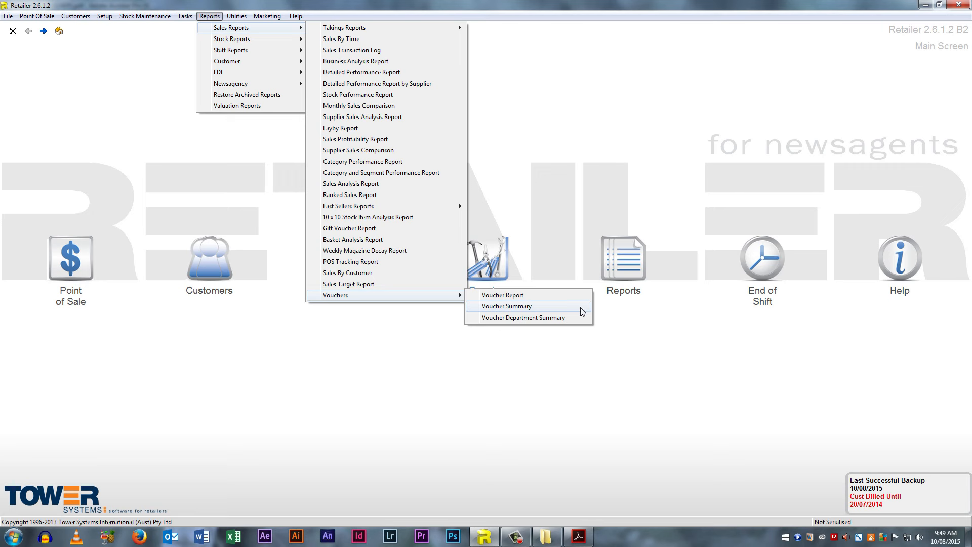
Preview the discount Voucher Summary report grouped by week, keeping the date range.
click(582, 310)
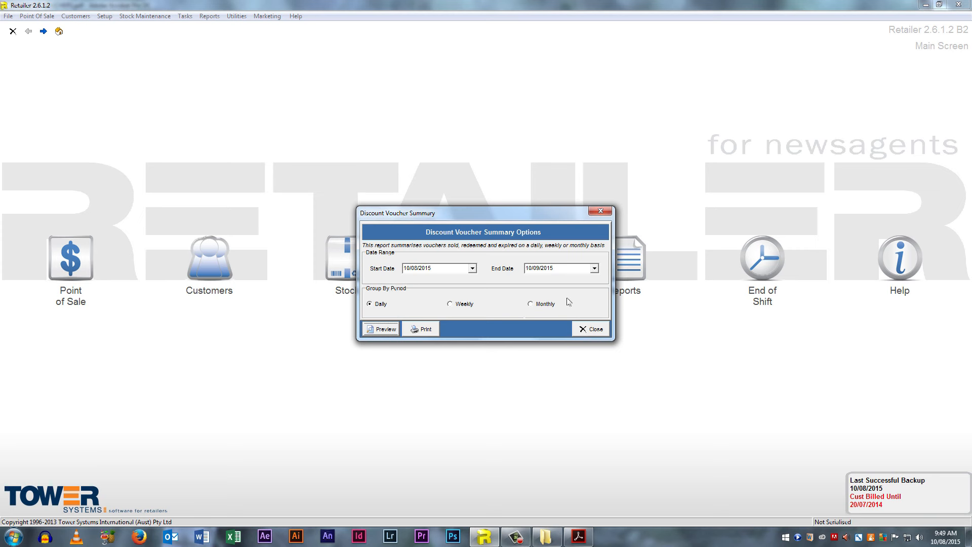
click(451, 305)
click(370, 332)
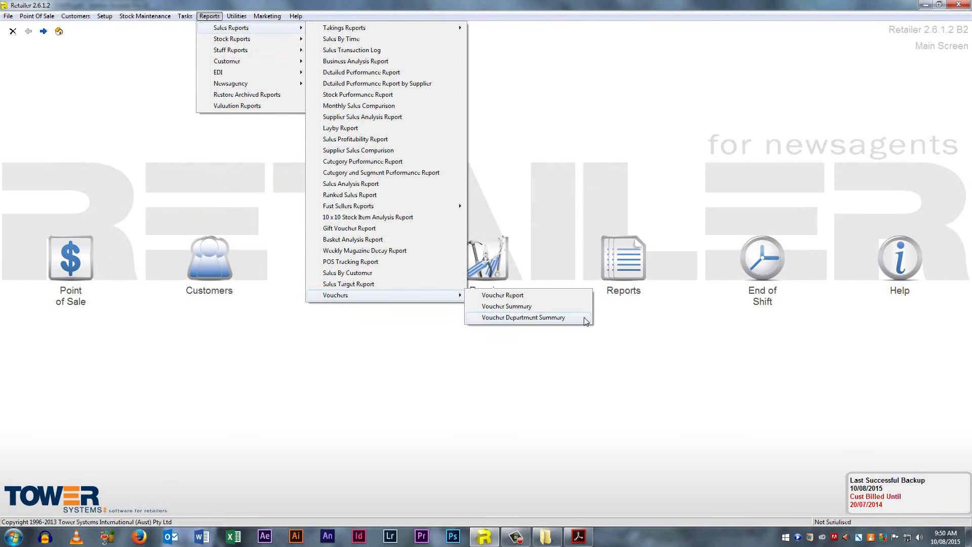
Preview the Voucher Department Summary report for all departments, including department categories.
click(583, 317)
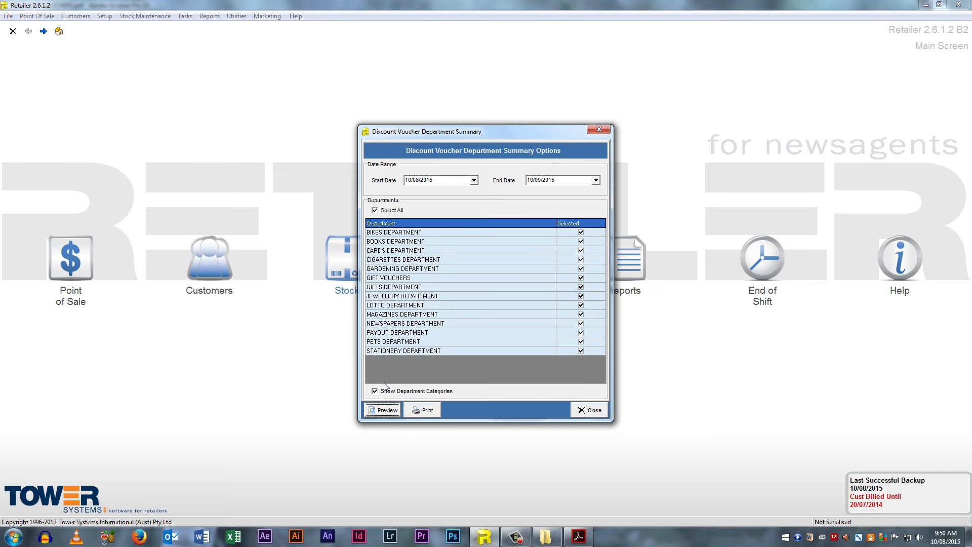
click(389, 410)
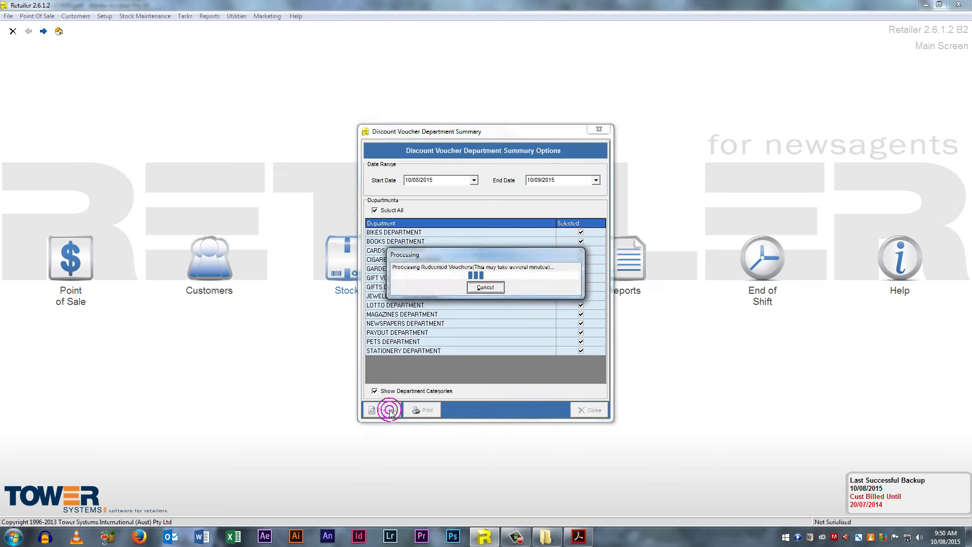